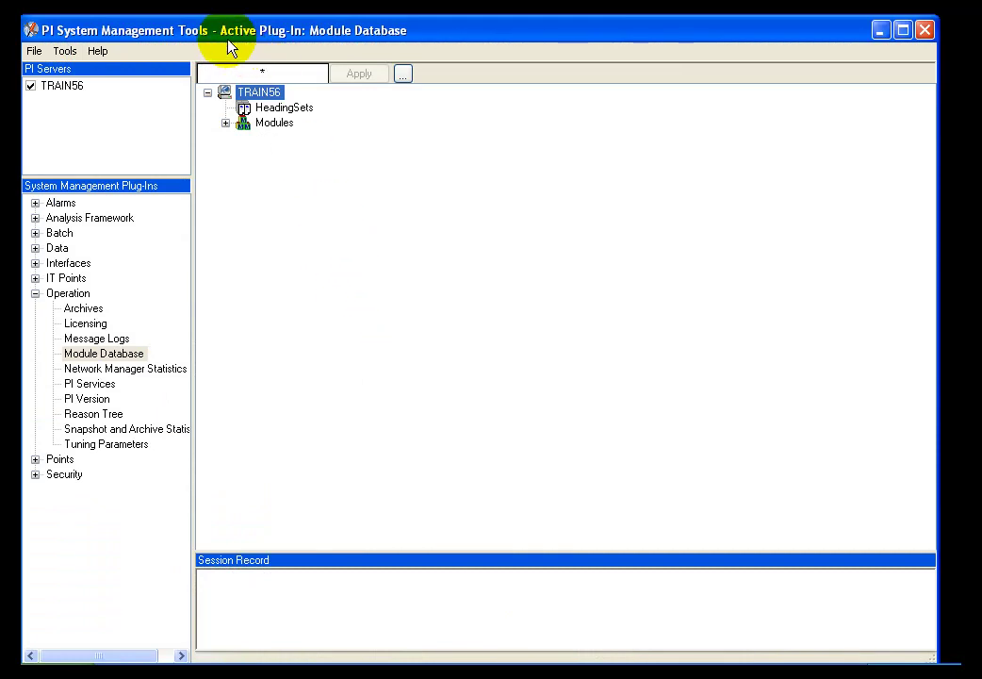
Expand Modules > Reactor Section to show Reactor 1 and Reactor 2 in the Module Database
click(187, 43)
click(68, 293)
click(106, 354)
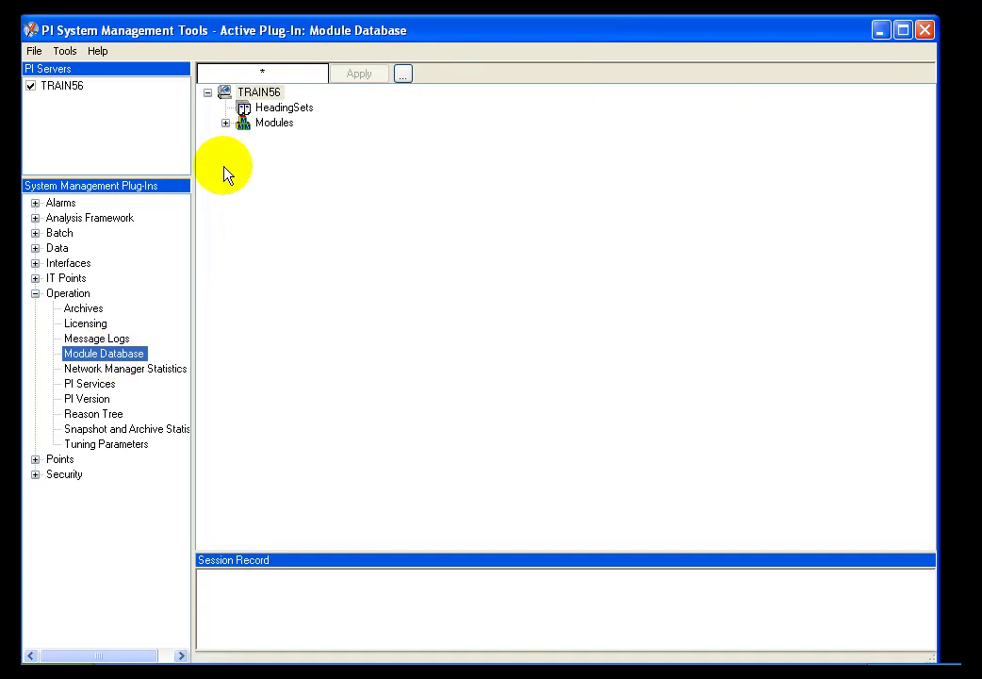
click(225, 122)
click(243, 153)
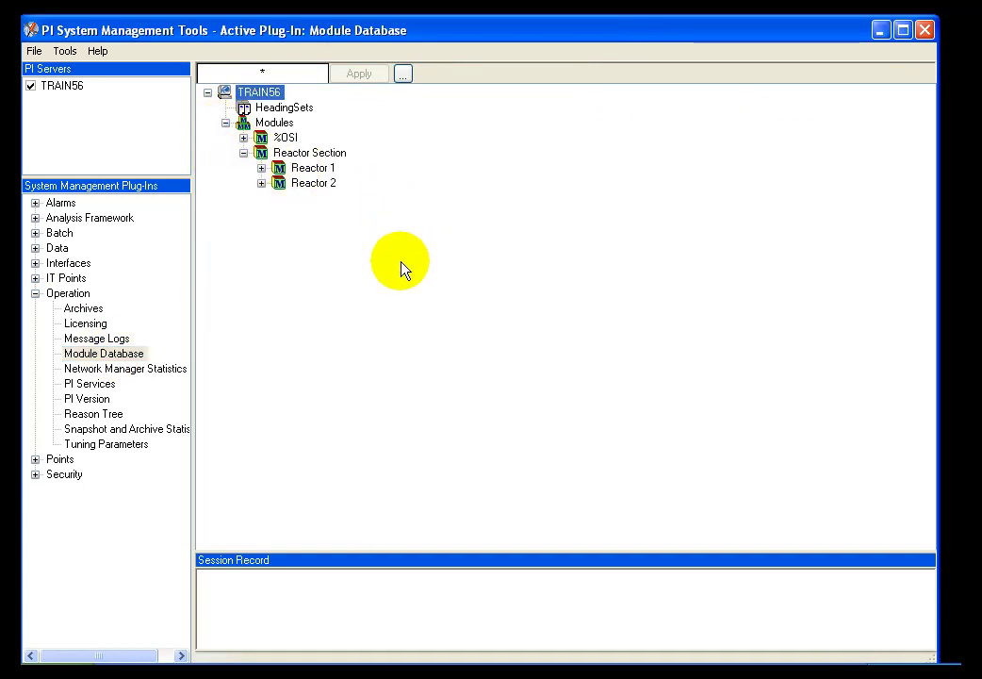
click(261, 168)
click(262, 213)
List both reactors' aliases and properties, inspecting Concentration, Temperature, Height and Radius
click(279, 183)
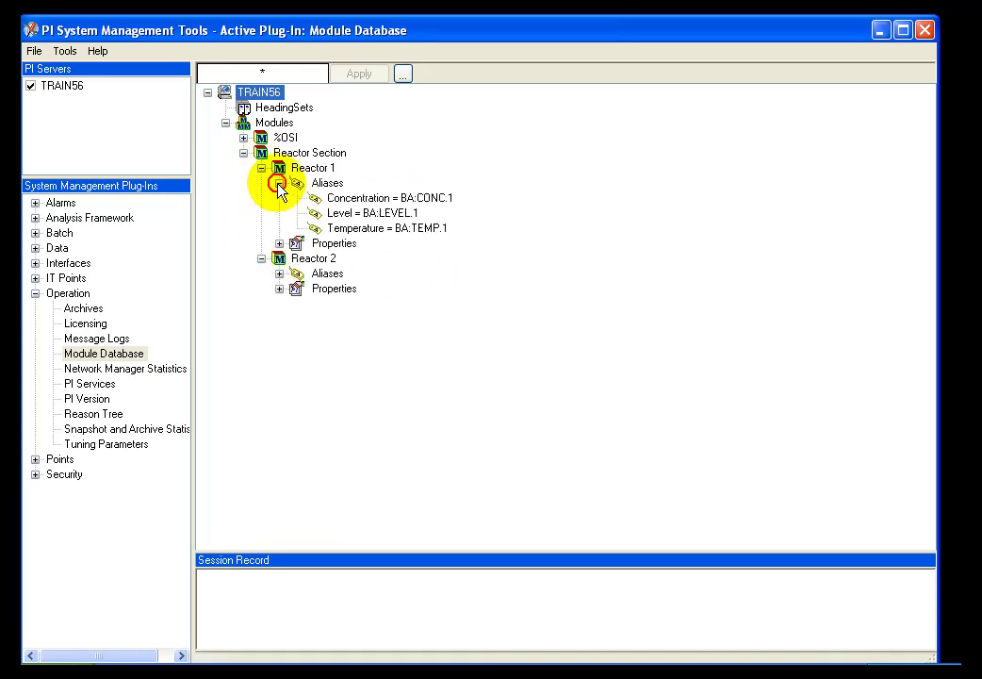
click(279, 244)
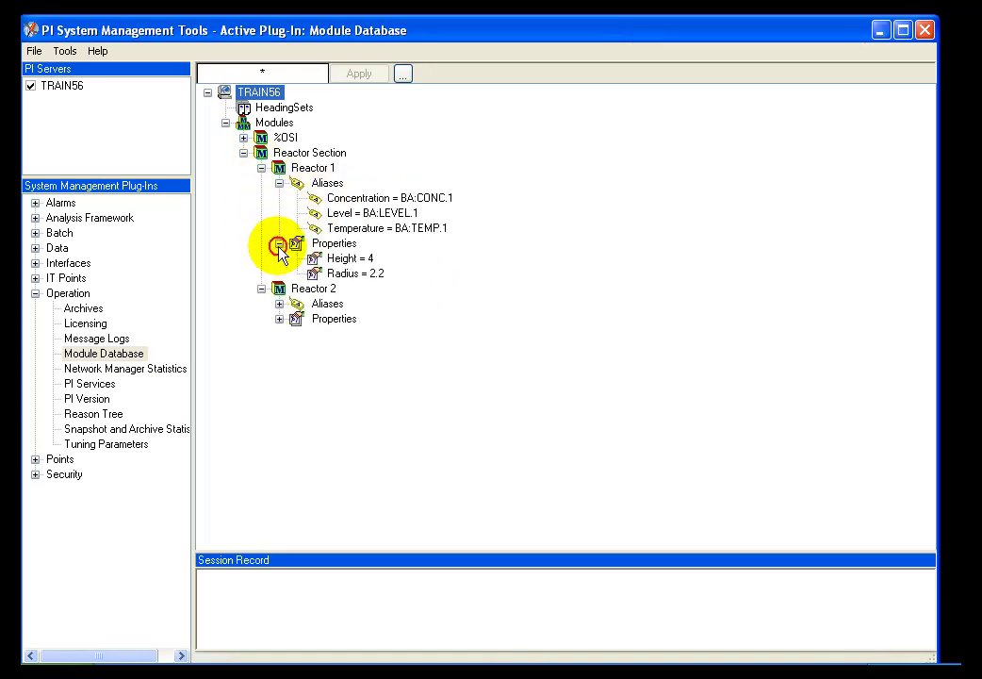
click(279, 303)
click(279, 365)
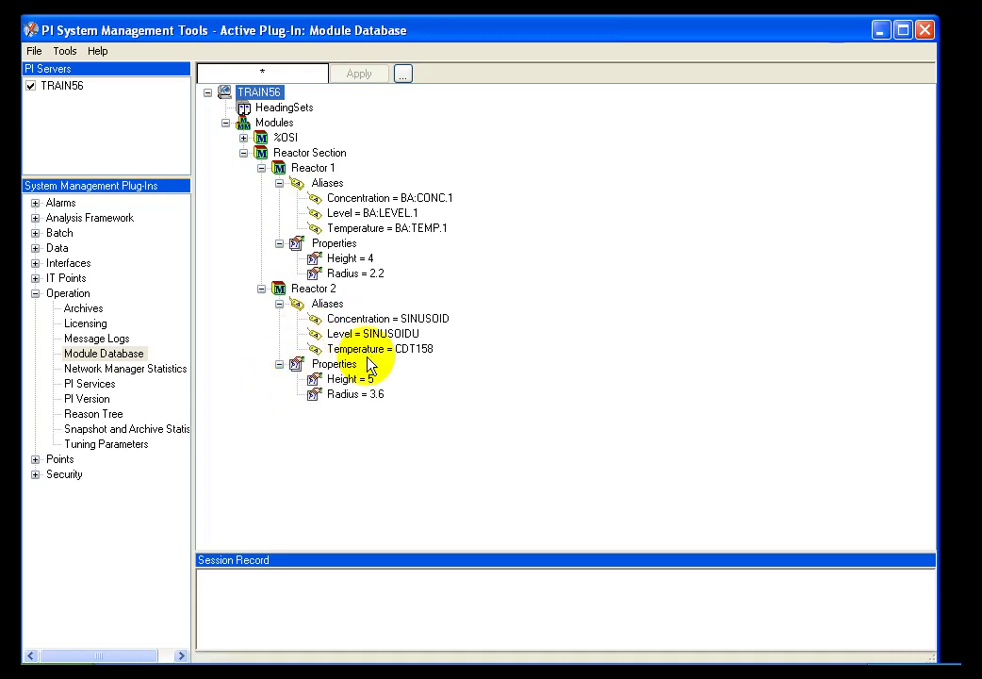
click(362, 198)
click(365, 229)
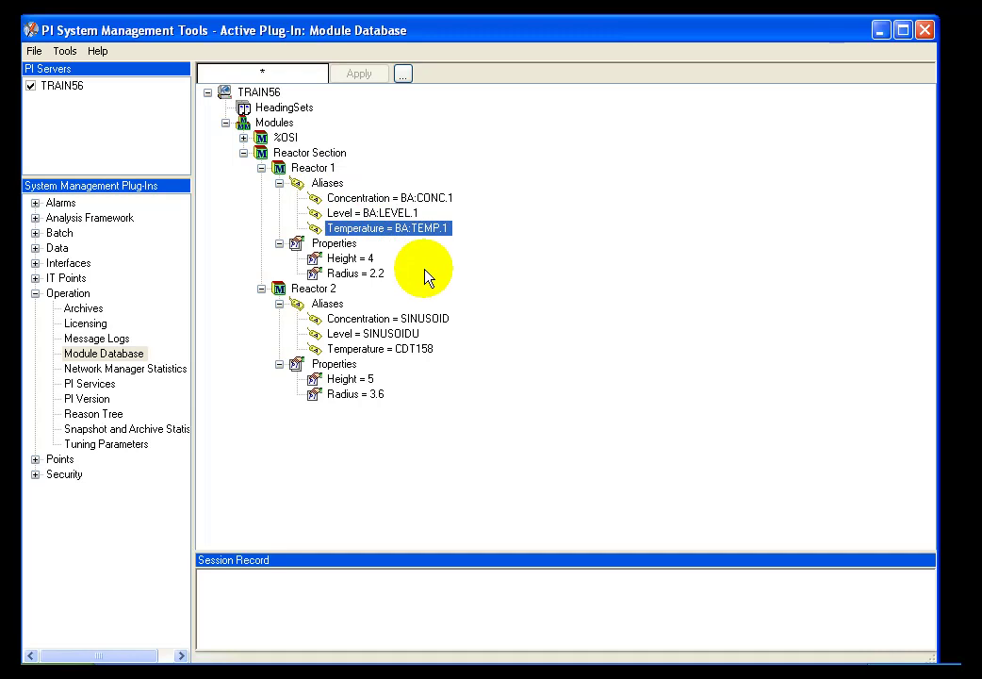
click(361, 259)
click(368, 273)
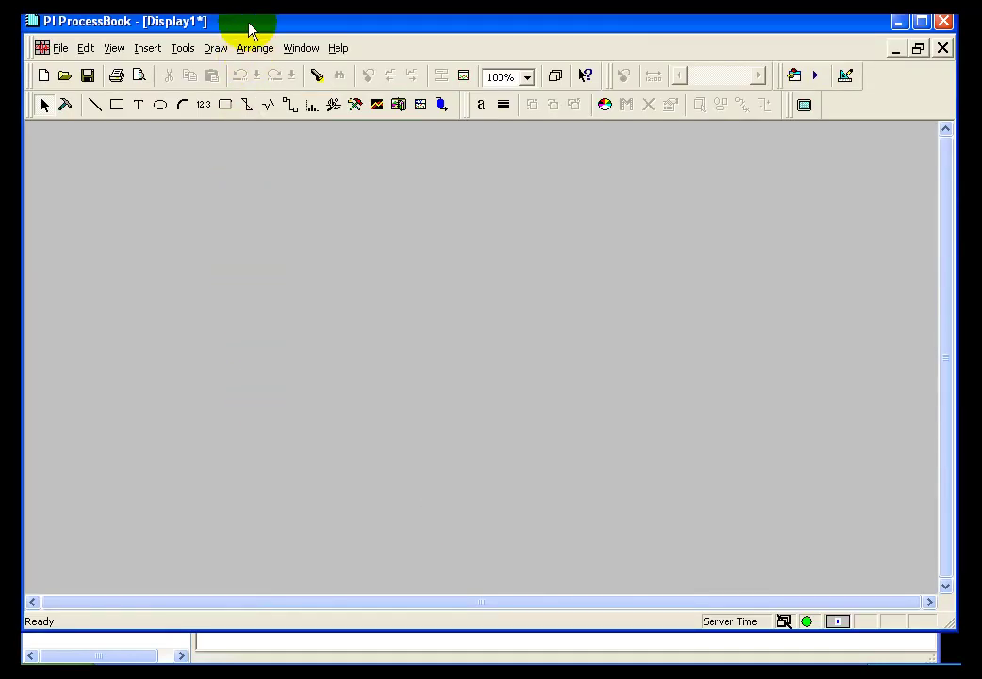
In build mode, draw a trend in the display's upper left and start a tag search
drag(249, 22, 249, 30)
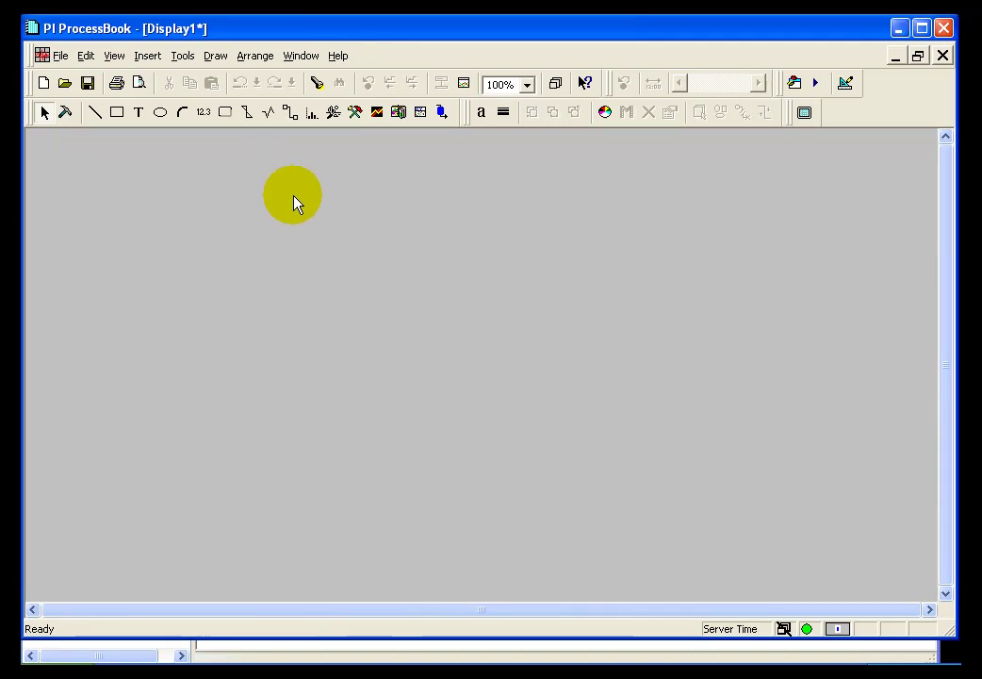
click(66, 113)
click(378, 112)
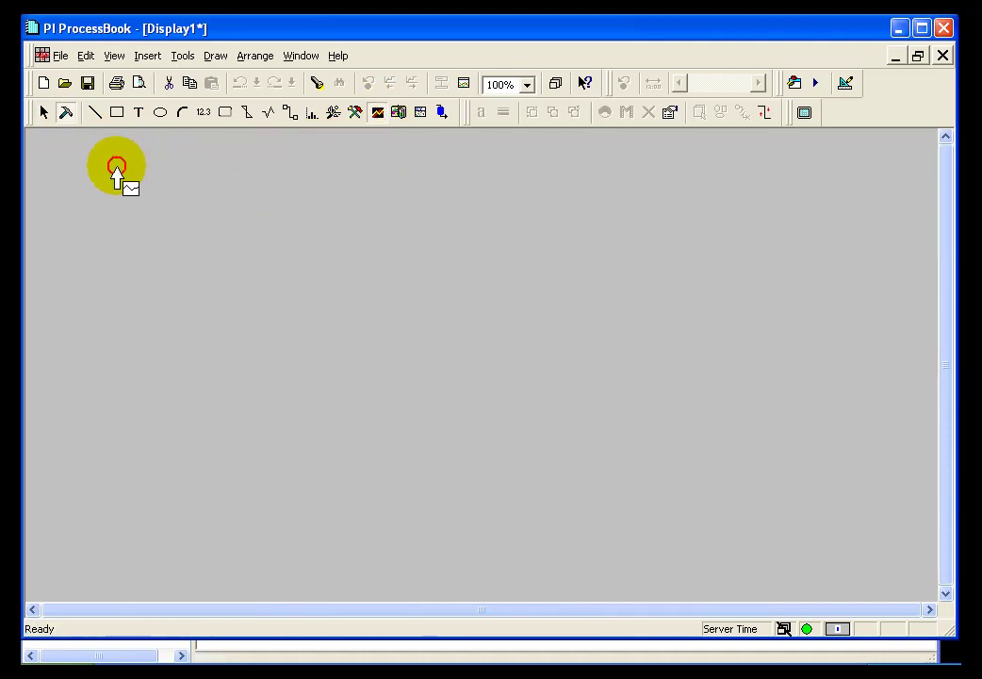
drag(114, 164, 562, 390)
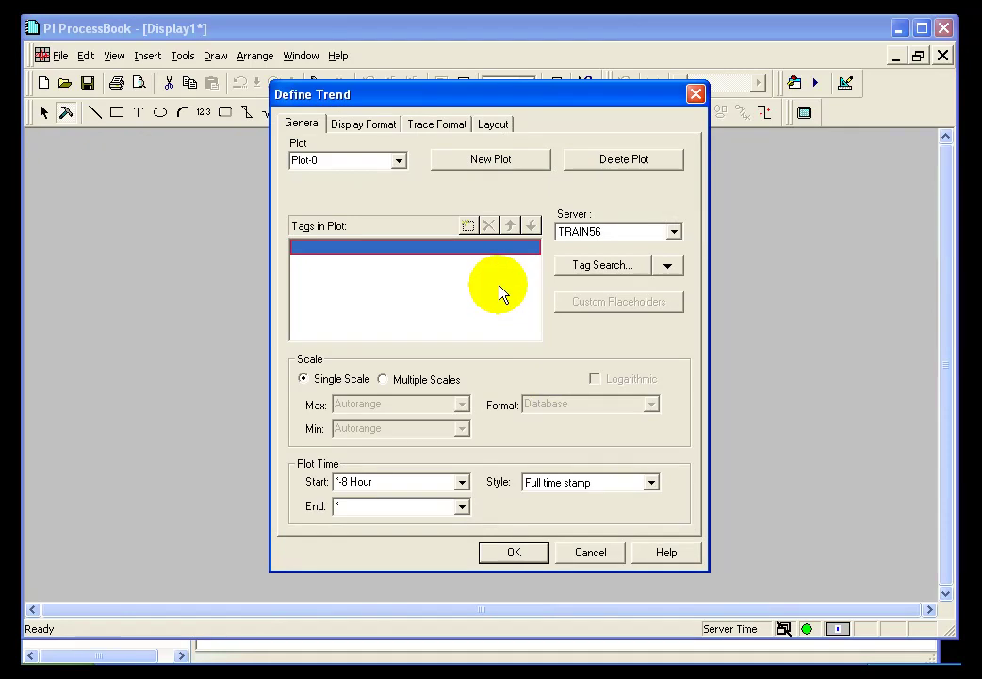
click(597, 269)
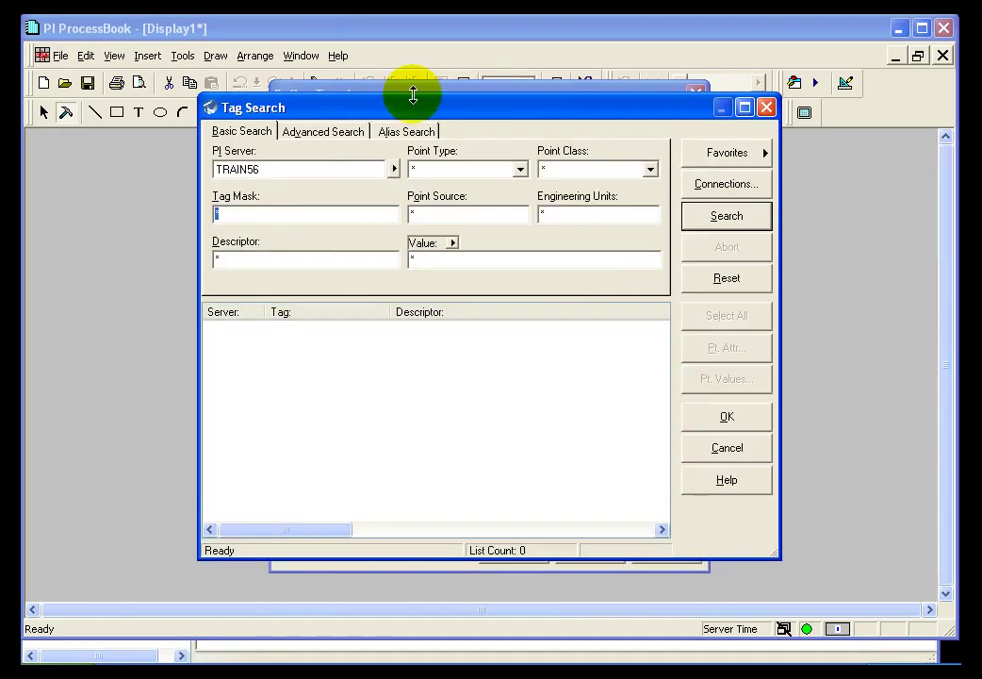
Add Reactor 1's Temperature alias (BA:TEMP.1) via Alias Search and confirm the trend definition
drag(405, 105, 334, 87)
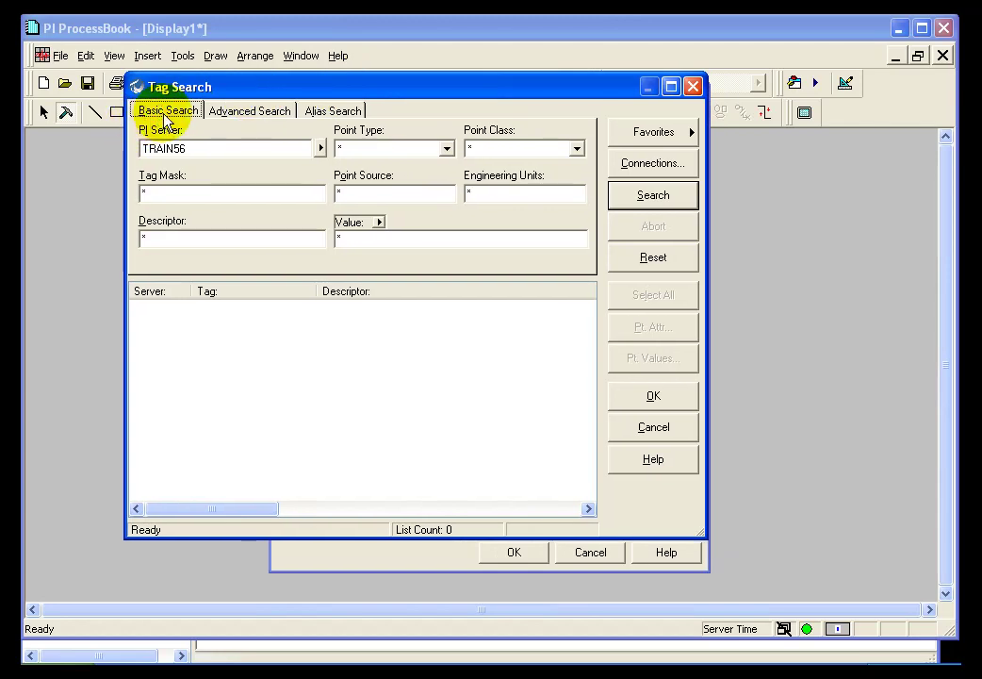
click(339, 111)
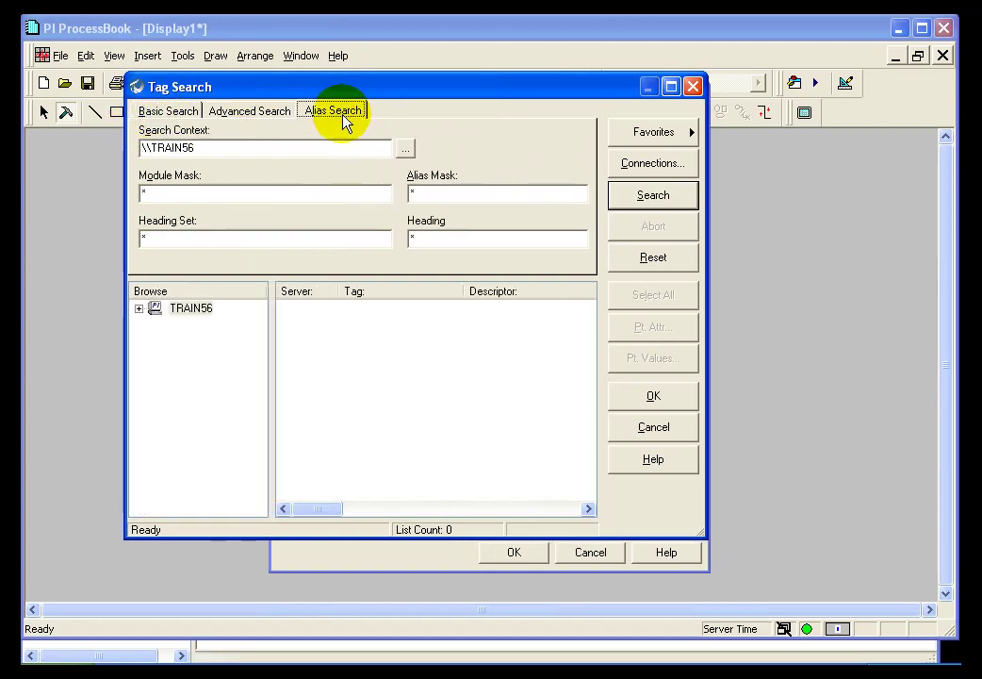
click(138, 308)
click(155, 342)
click(183, 362)
click(176, 359)
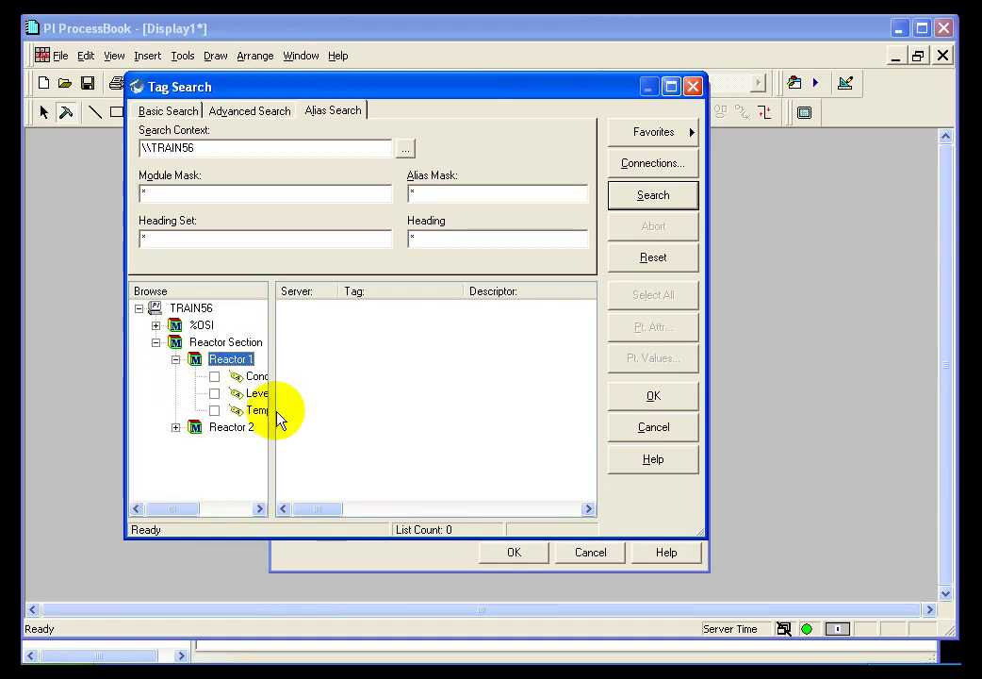
drag(271, 411, 345, 413)
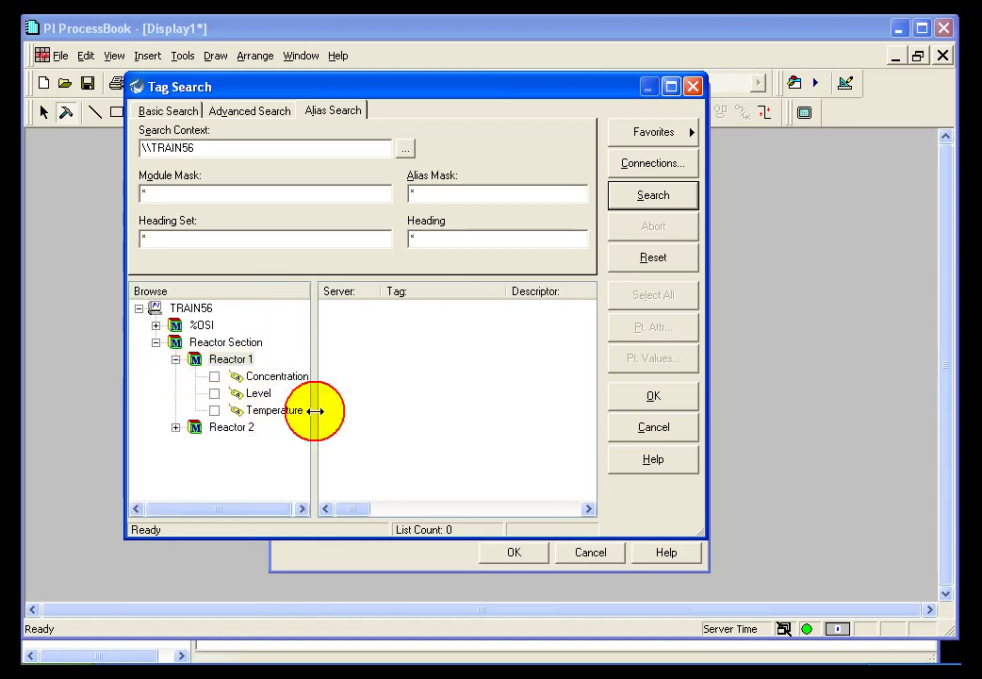
click(214, 410)
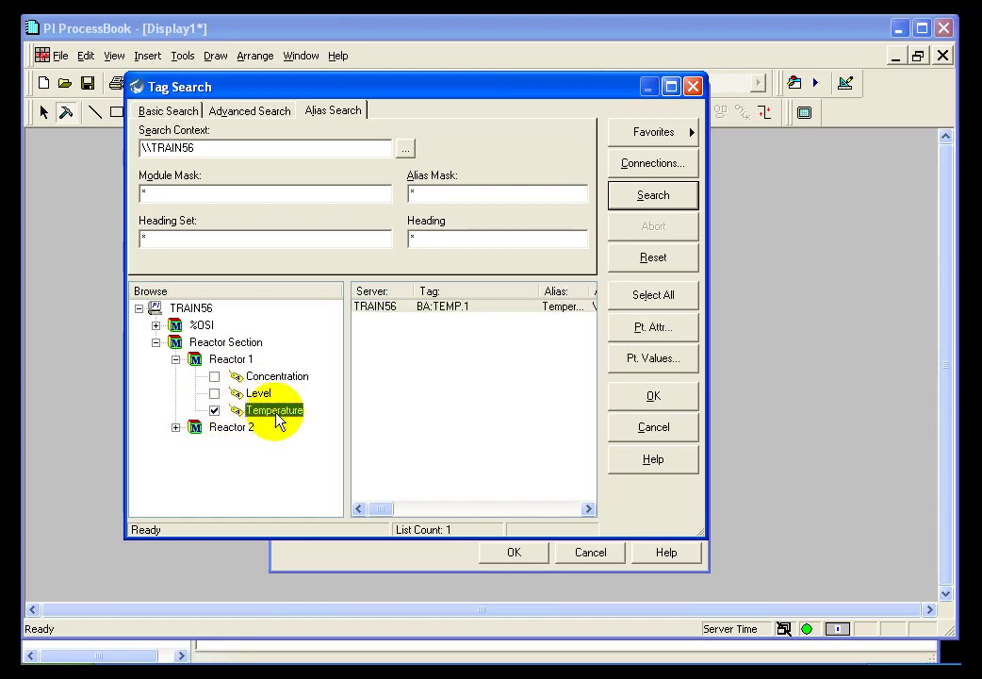
click(673, 395)
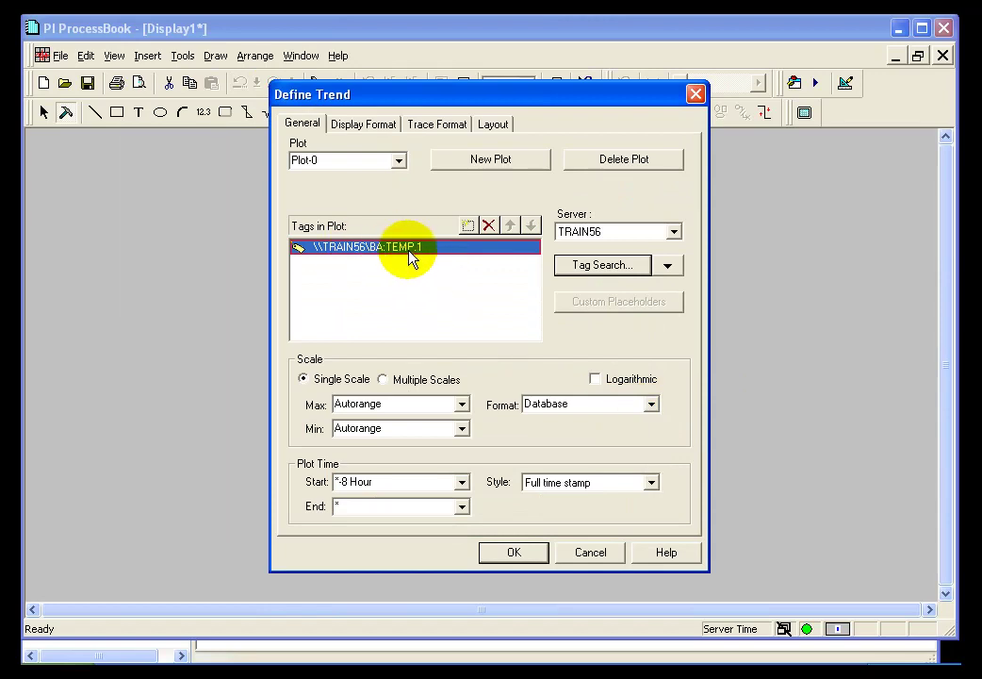
click(510, 552)
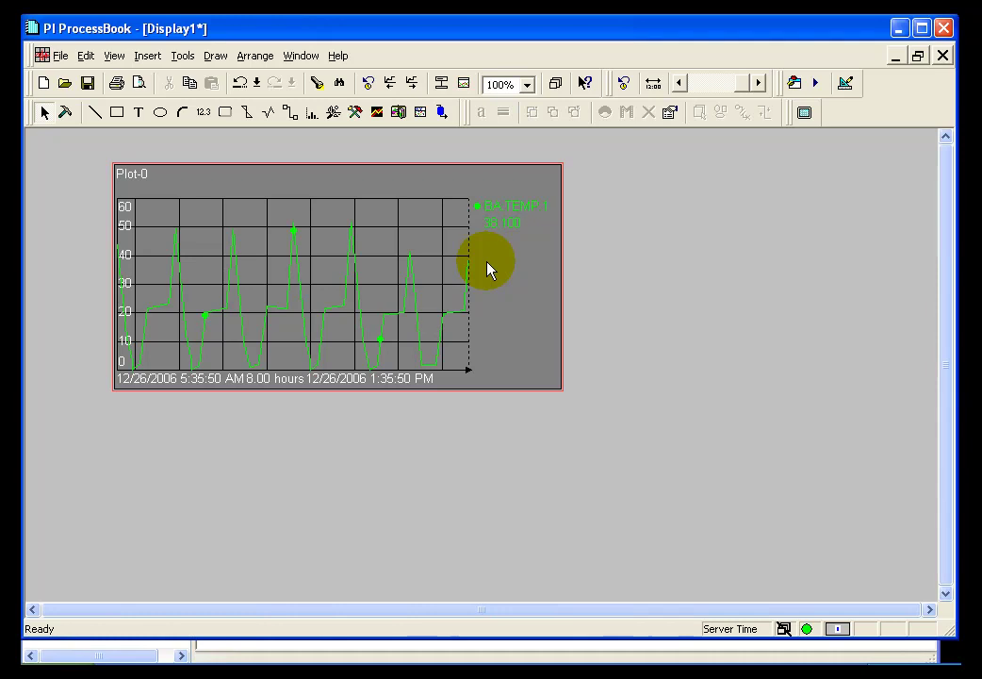
Drag the BA:TEMP.1 trend right and down in build mode
click(65, 112)
drag(179, 198, 419, 216)
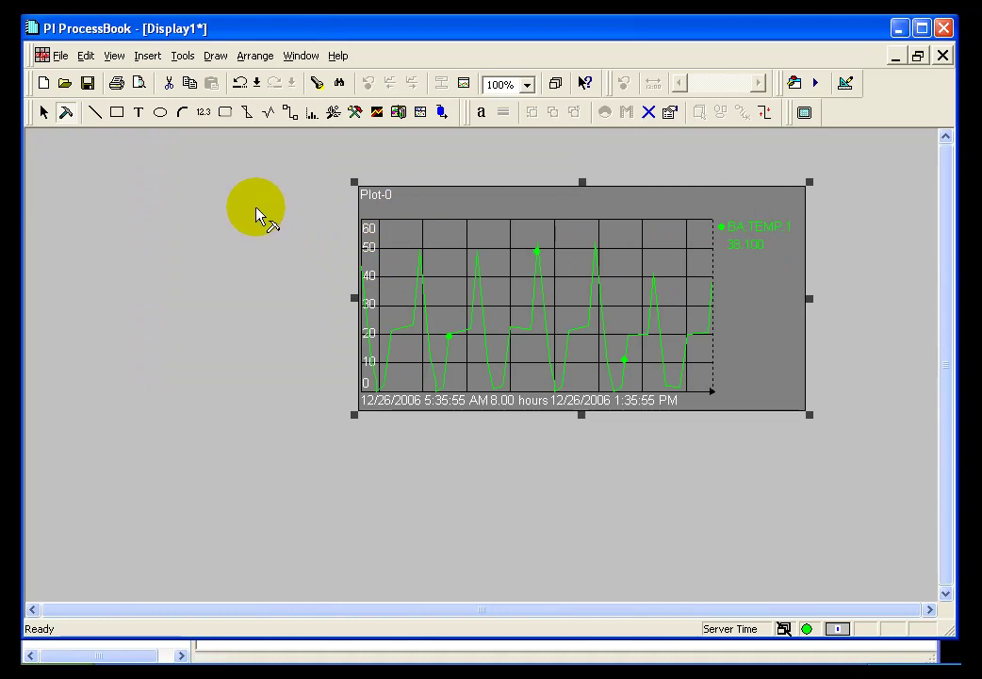
Add Reactor 1 and Reactor 2 from TRAIN56 > Modules > Reactor Section as module contexts
click(146, 58)
mouse_move(182, 56)
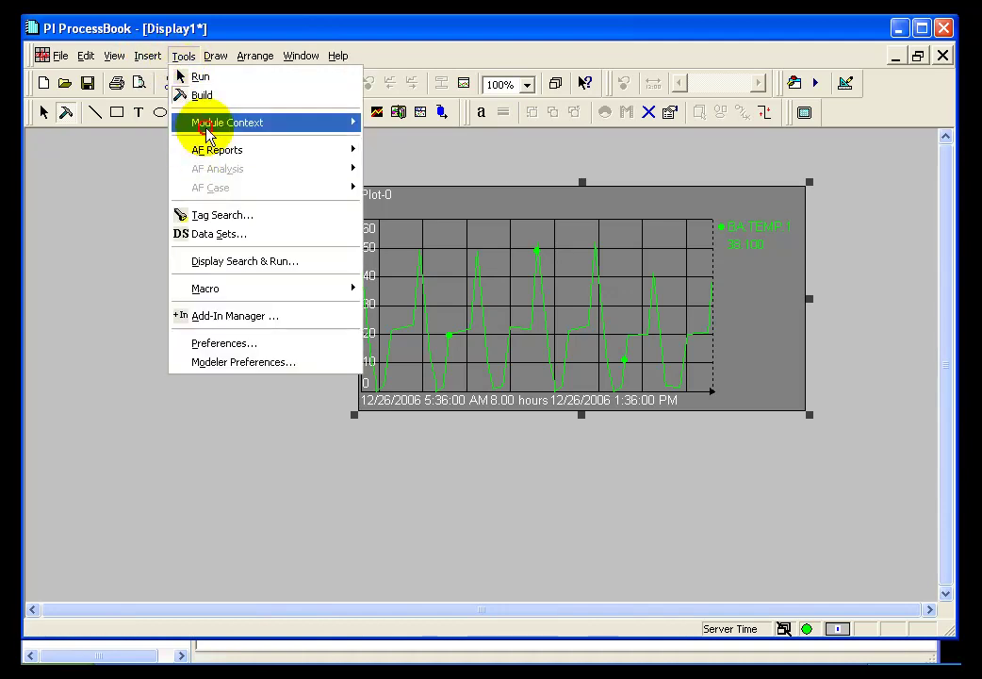
click(412, 130)
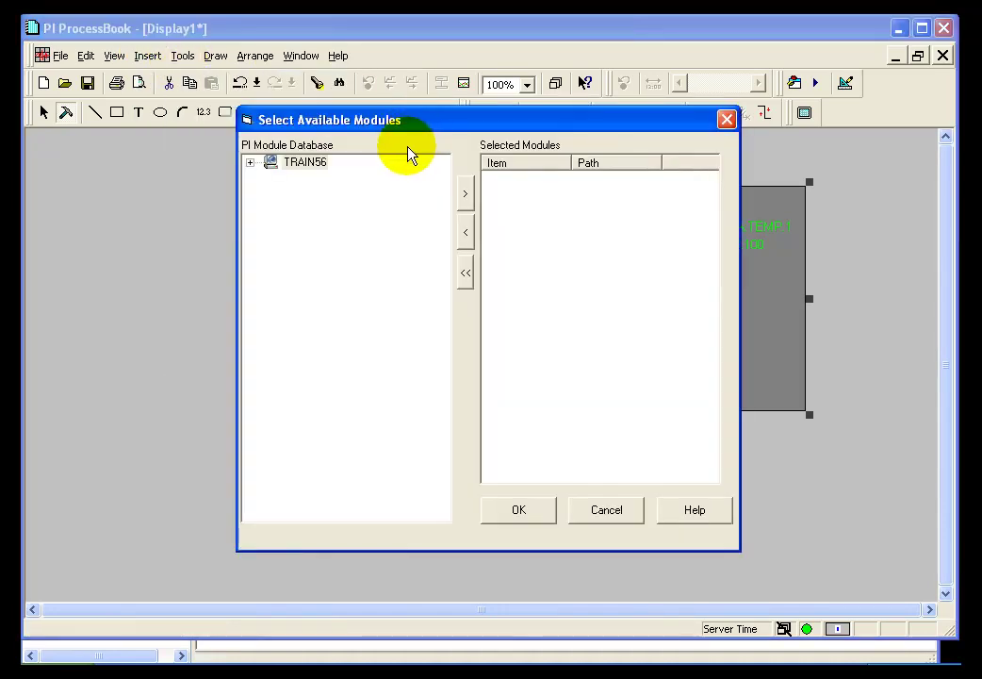
drag(403, 127, 338, 102)
click(185, 137)
click(207, 151)
click(228, 167)
click(298, 182)
click(399, 169)
click(309, 199)
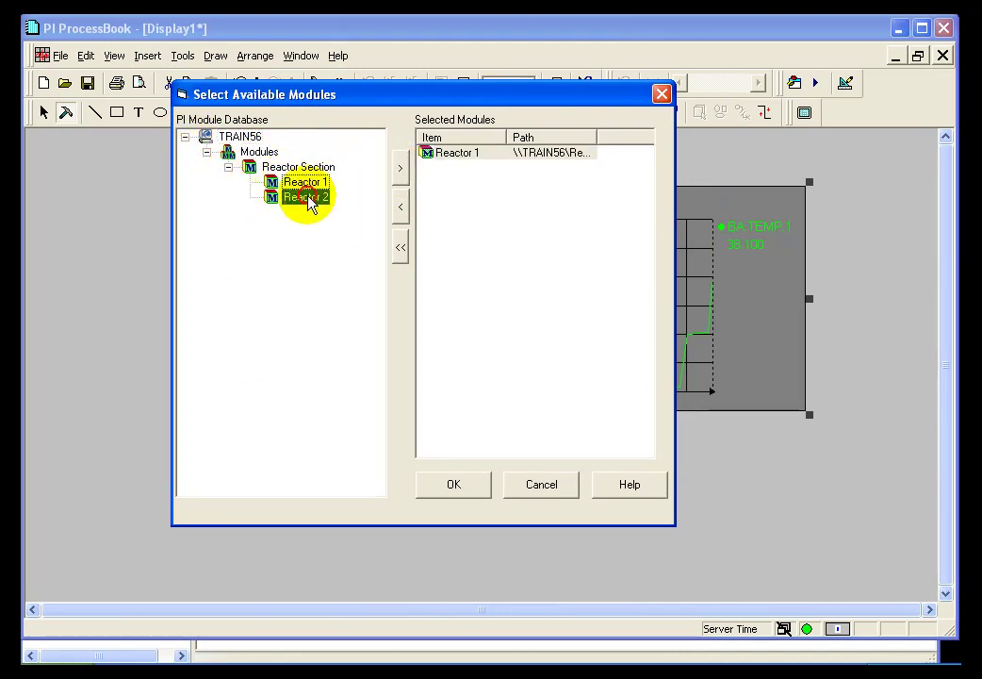
click(400, 168)
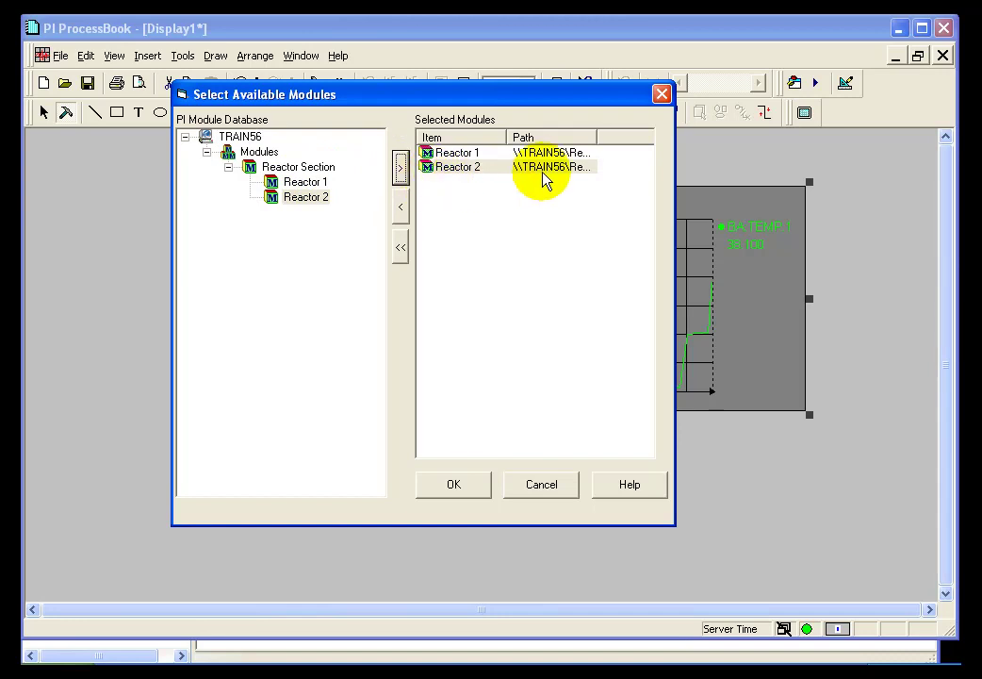
click(457, 154)
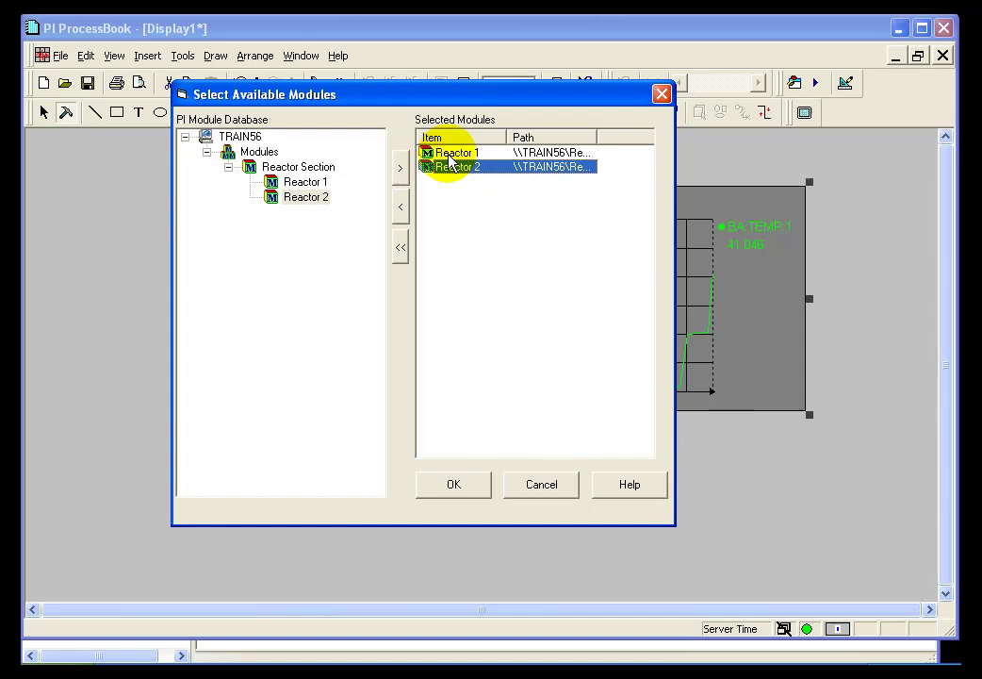
click(456, 487)
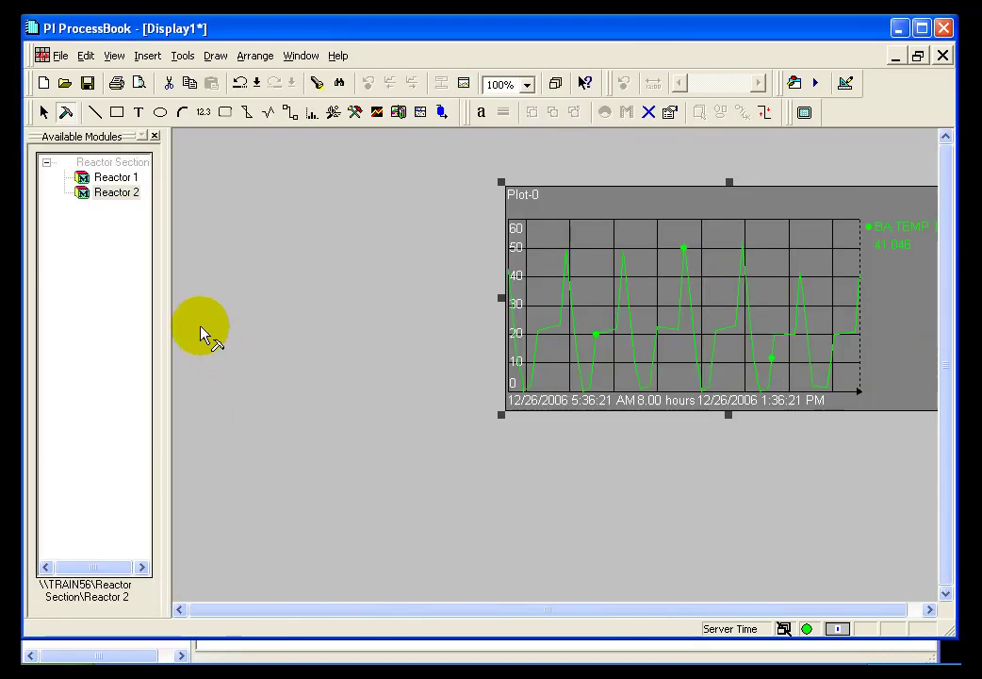
Toggle the context between Reactor 1 and Reactor 2, then move the trend up and left
drag(111, 177, 106, 200)
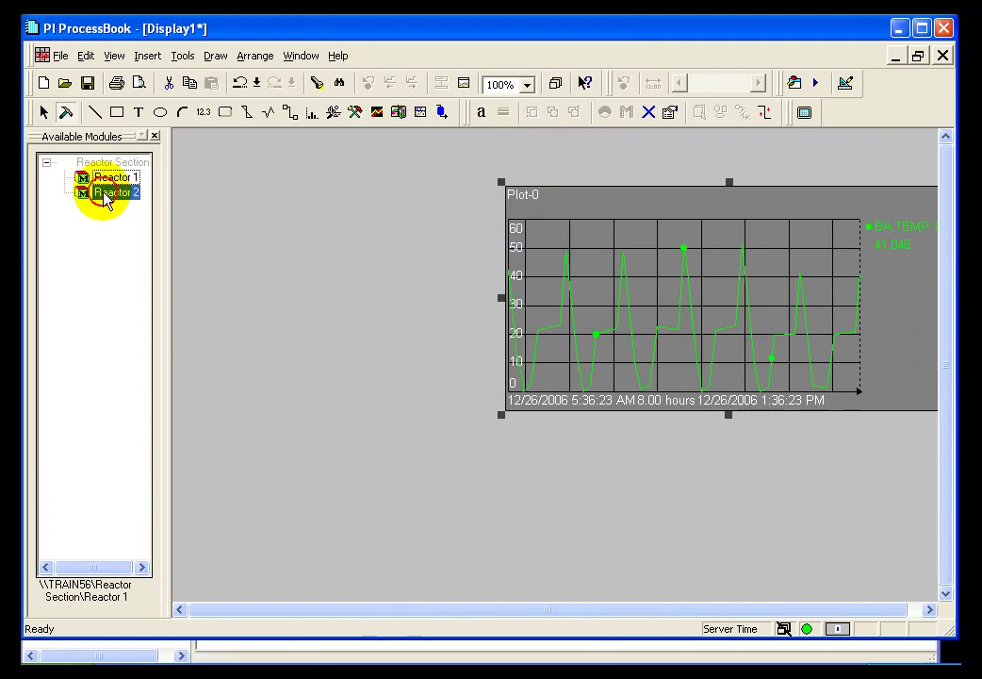
click(111, 178)
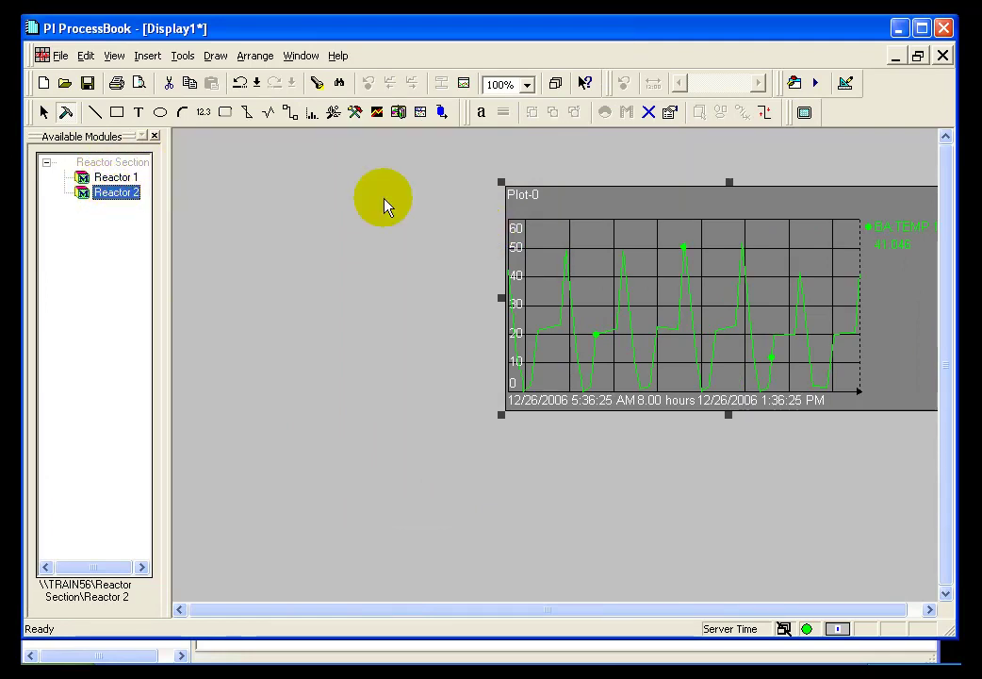
drag(531, 263, 281, 248)
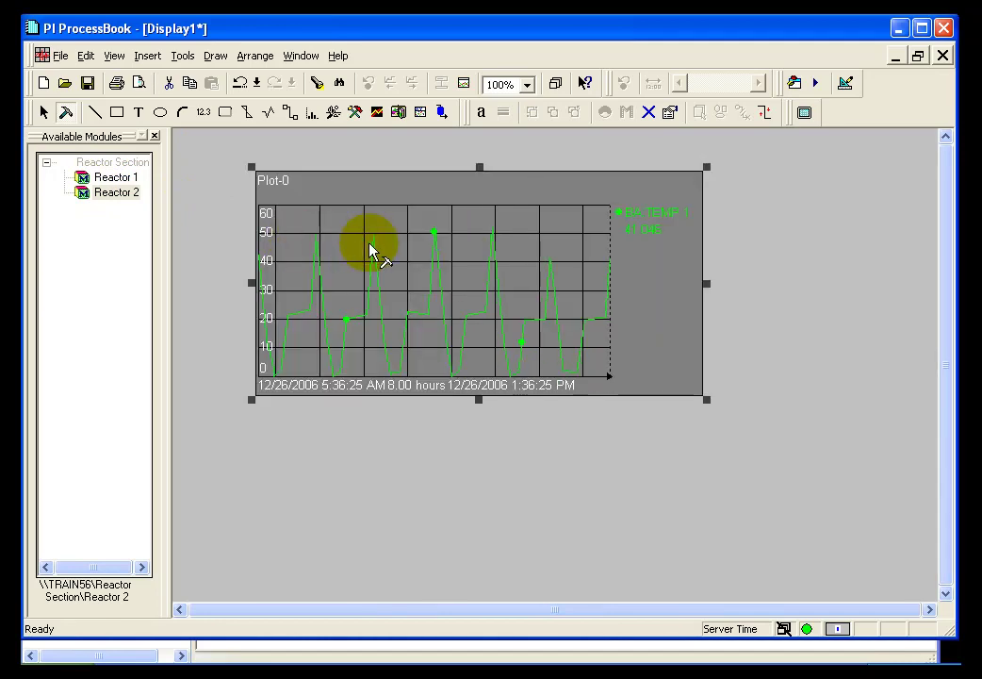
Remove BA:TEMP.1 from the trend definition and choose to add items from Module Context
double_click(539, 263)
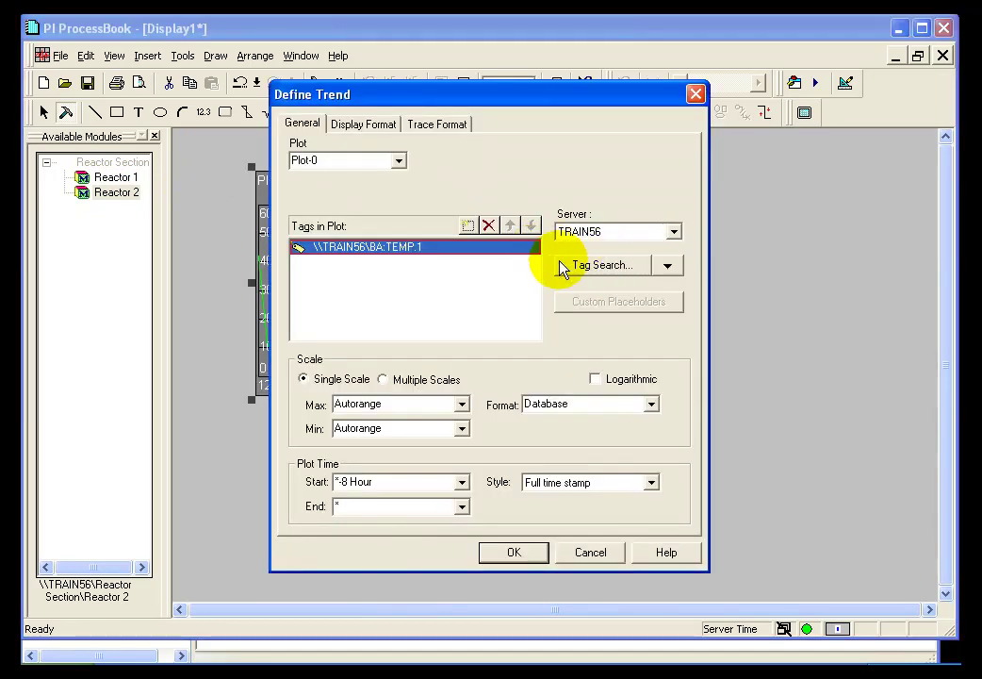
click(488, 225)
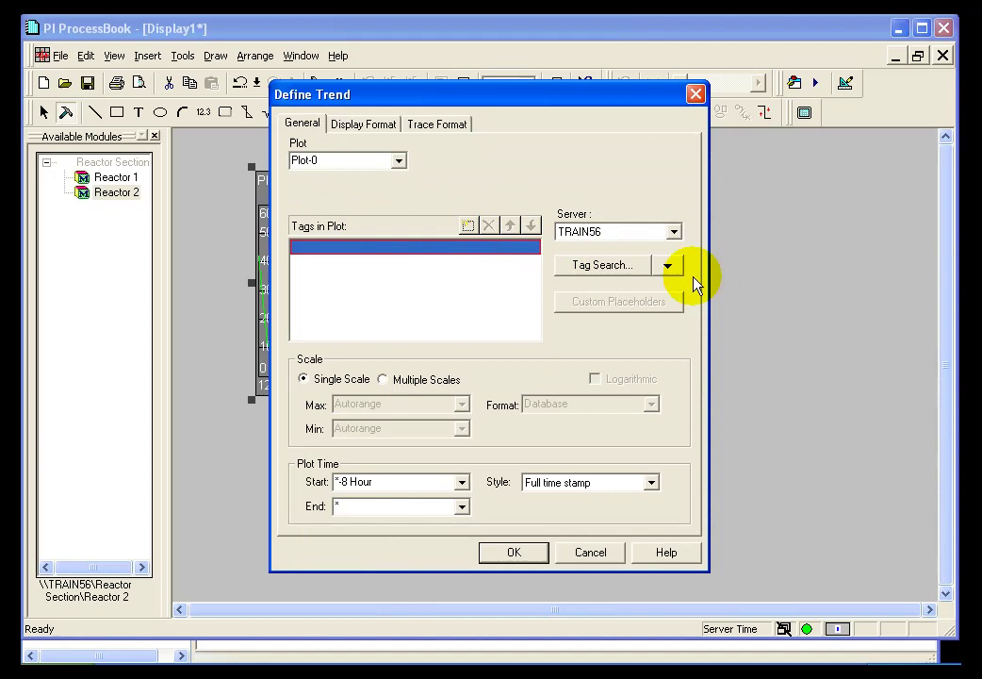
click(667, 268)
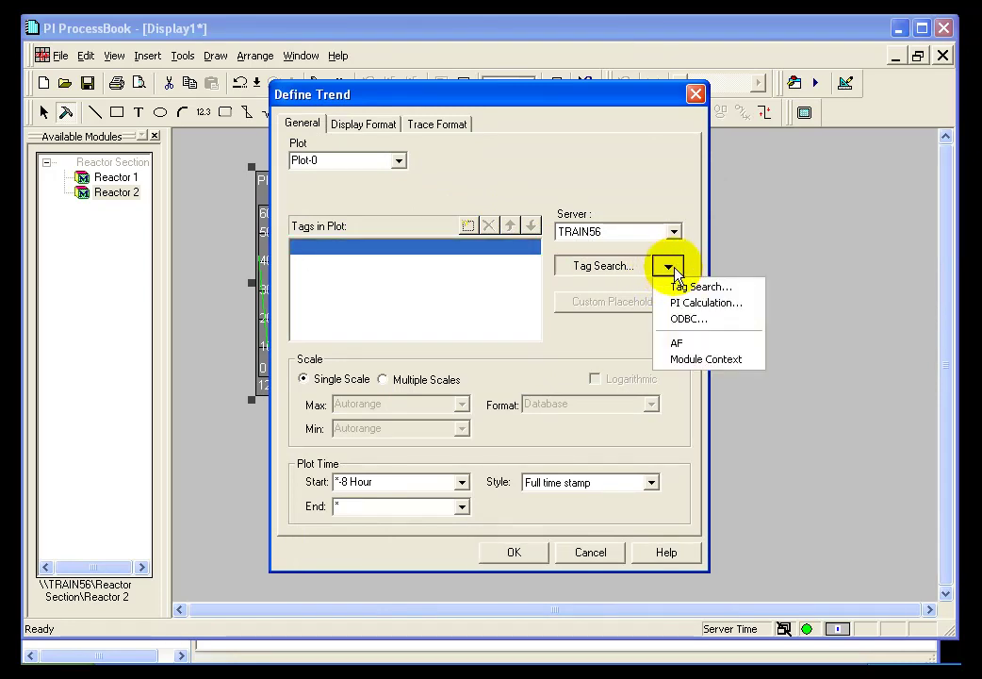
click(681, 358)
Add the Temperature, Concentration and Level aliases to the trend and apply the definition
click(385, 217)
click(445, 217)
click(394, 233)
click(445, 217)
click(376, 248)
click(445, 216)
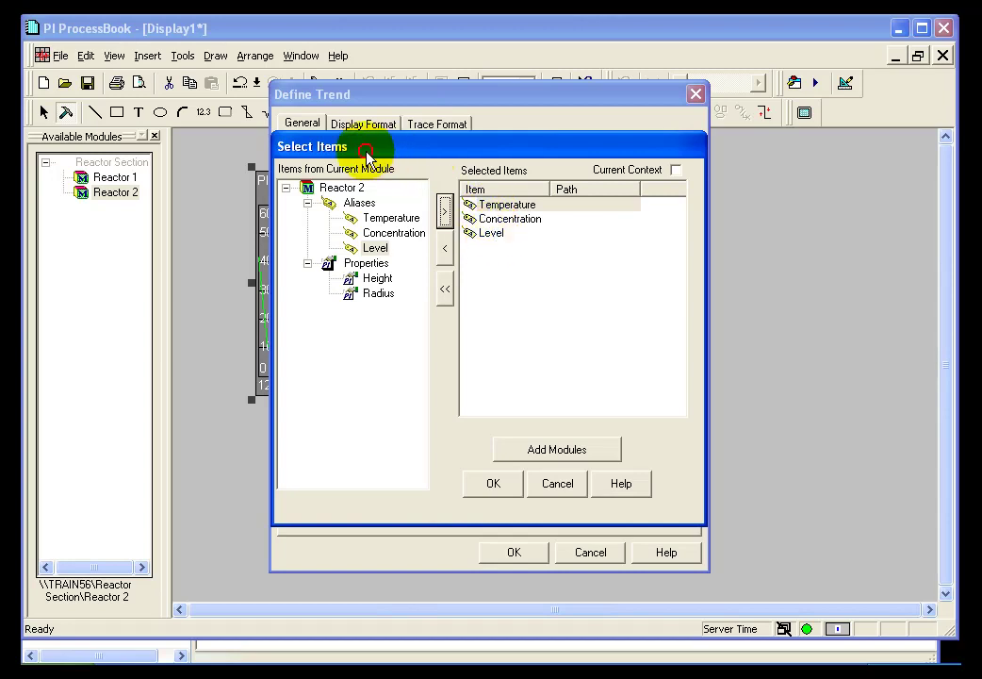
click(494, 485)
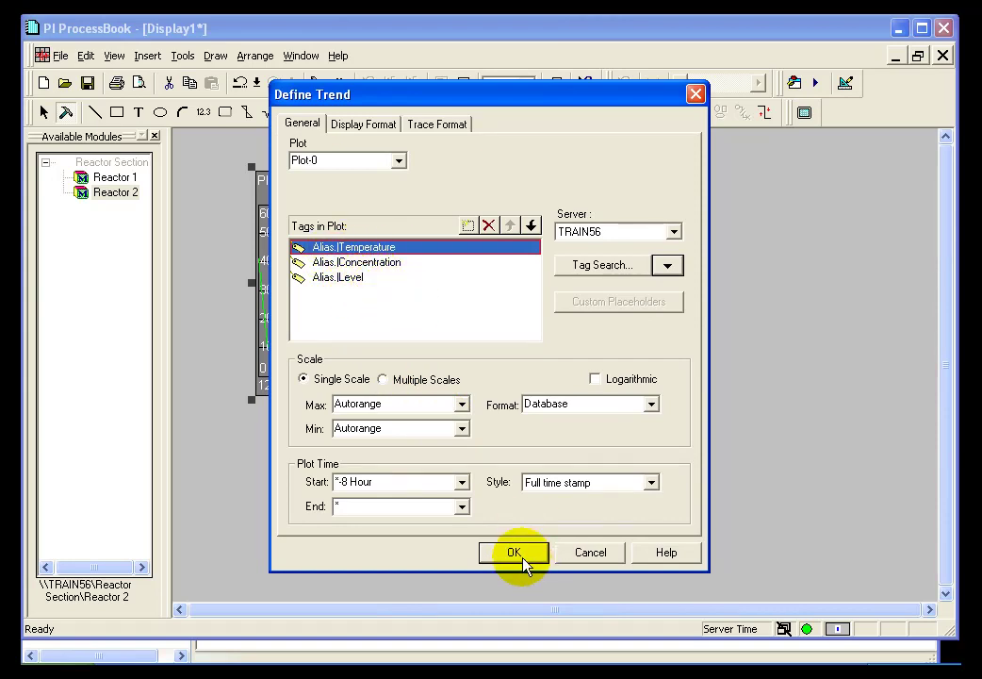
click(518, 553)
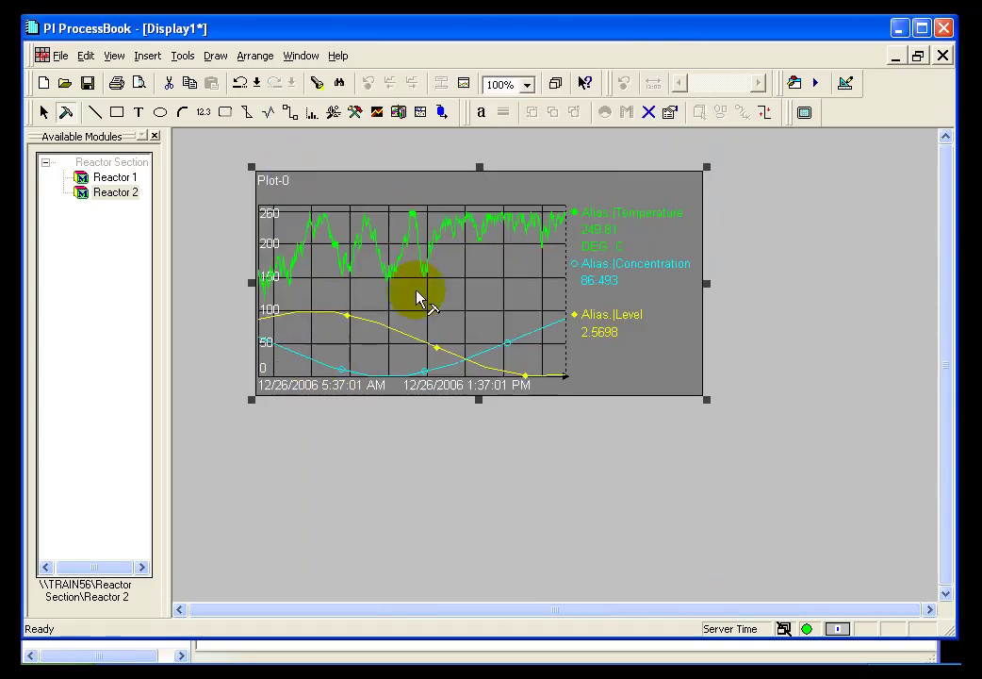
In run mode, alternate the trend between Reactor 1 and Reactor 2, ending on Reactor 2
click(43, 112)
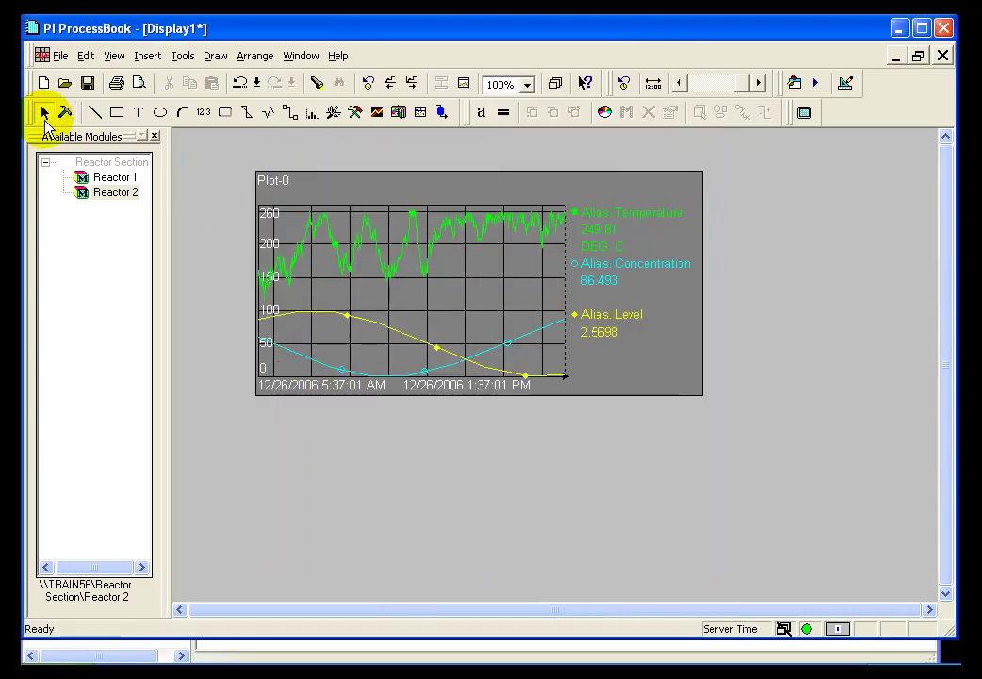
click(114, 178)
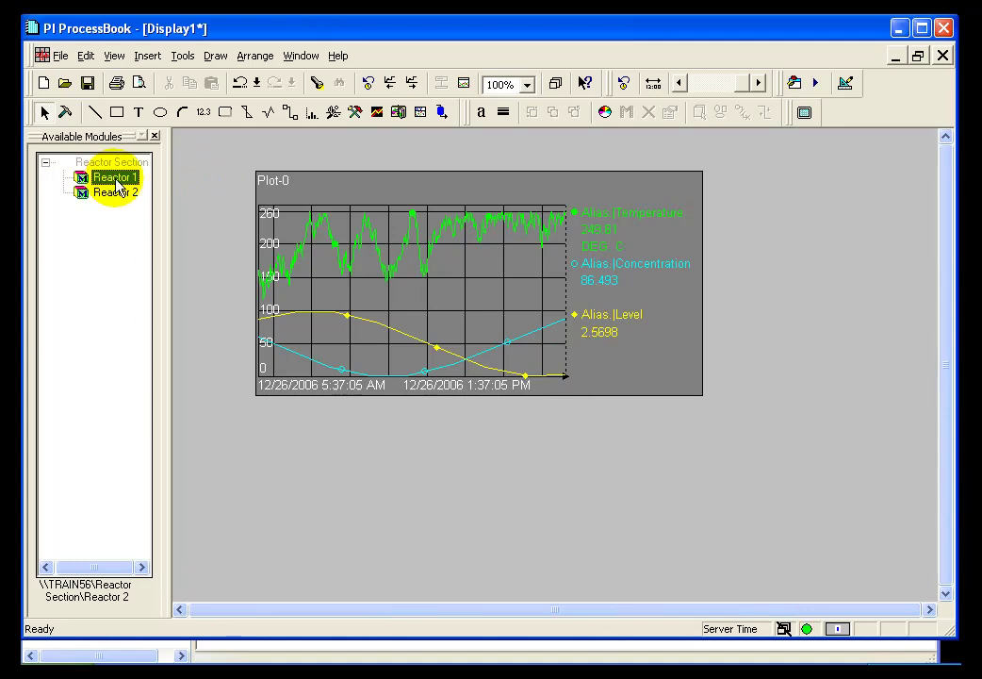
click(125, 194)
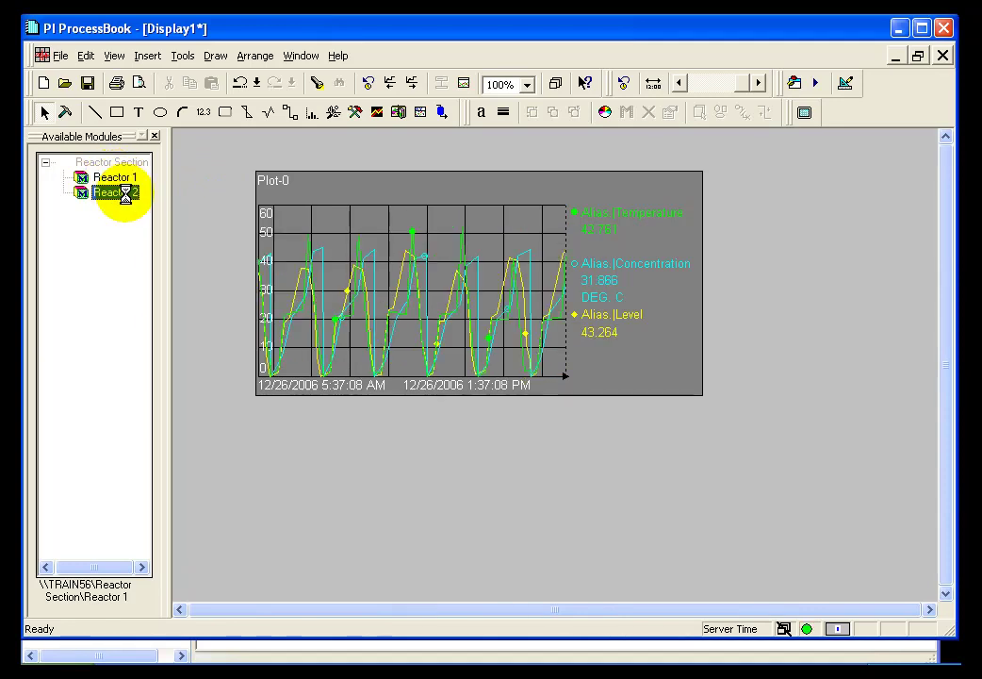
click(125, 178)
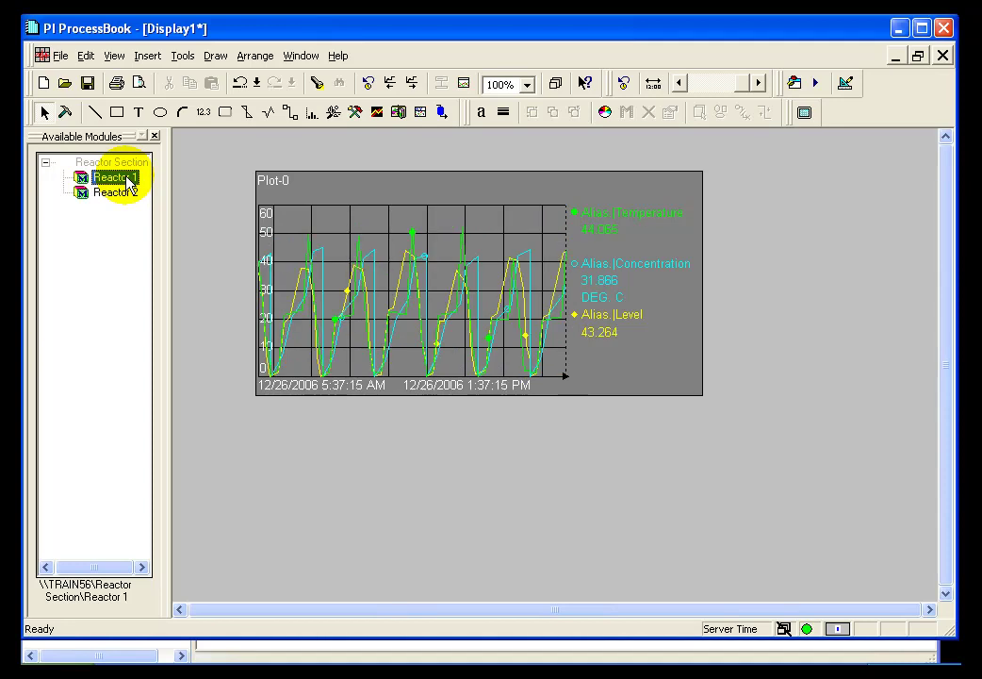
click(129, 196)
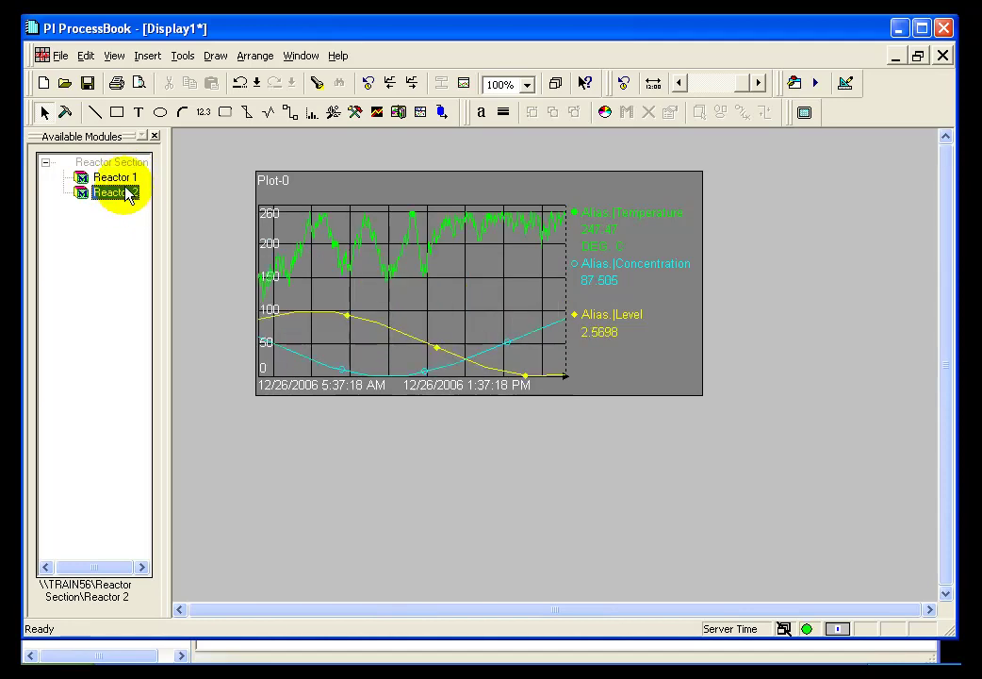